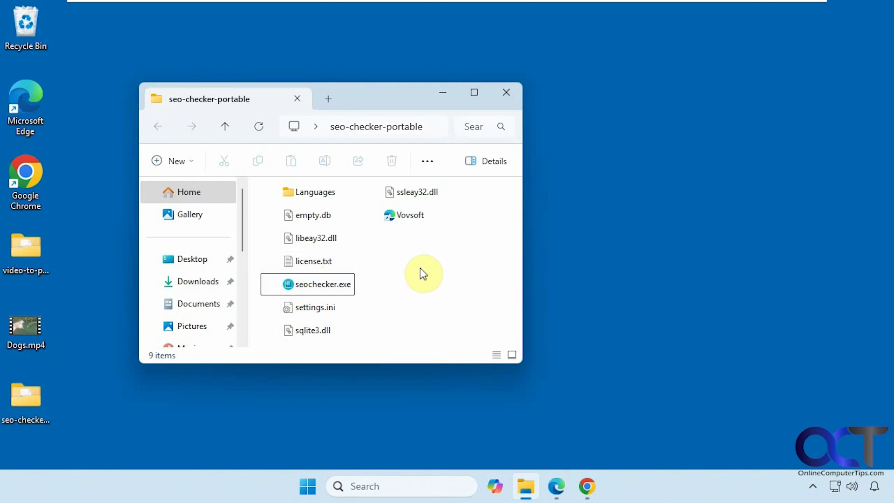
Step: Switch to Chrome and review the free and paid edition comparison on the SEO Checker product page
left_click(589, 484)
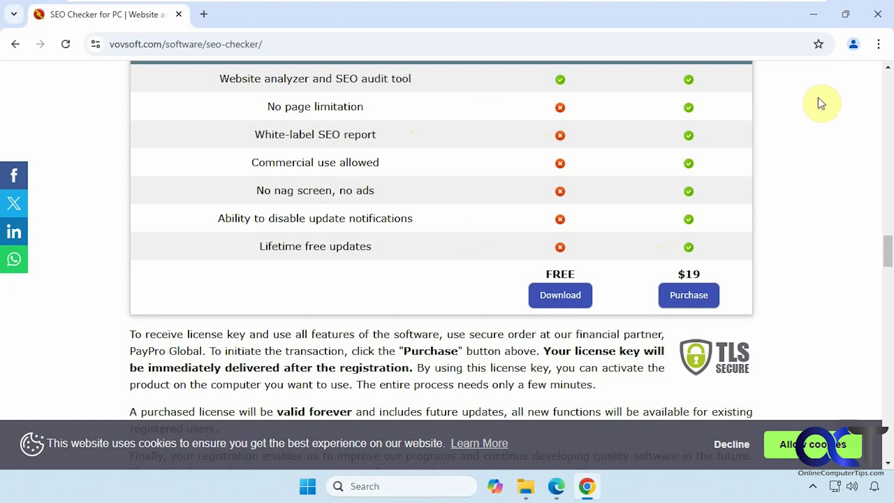
left_click(813, 18)
Step: Launch seochecker.exe from the seo-checker-portable folder and continue with the trial version
left_click(314, 285)
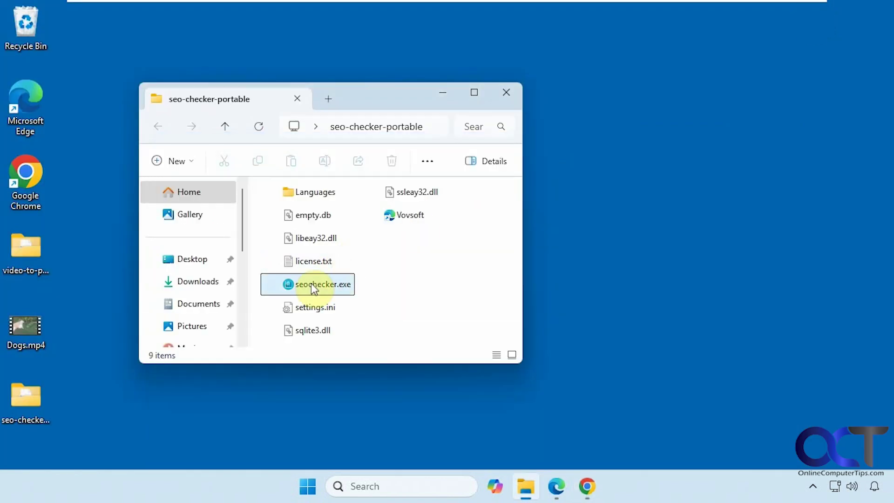
double_click(315, 285)
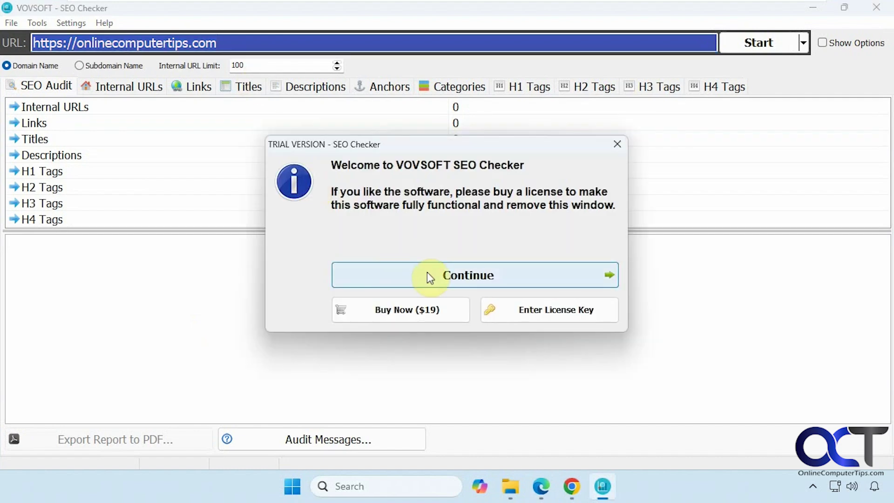
left_click(432, 275)
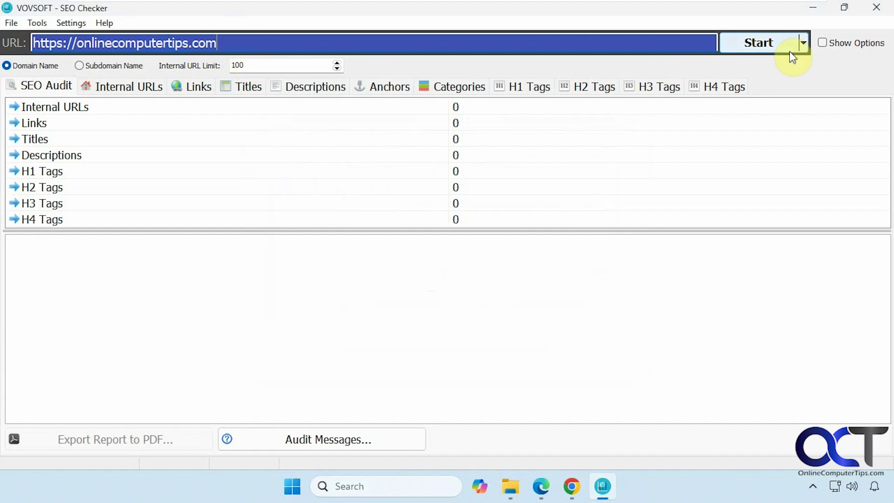
left_click(822, 42)
left_click(885, 87)
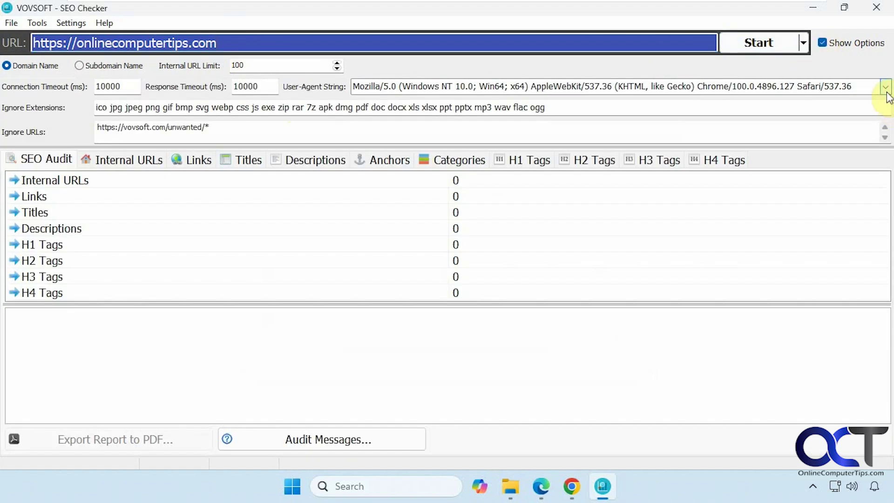
left_click(886, 88)
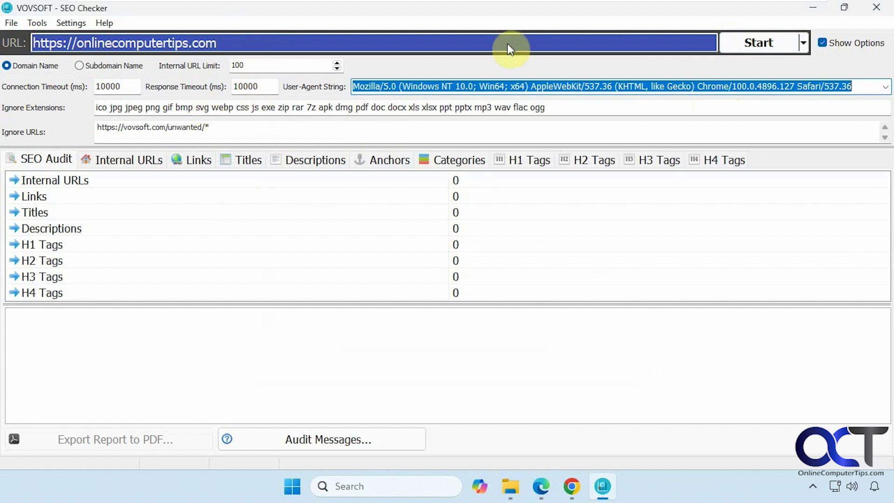
left_click(751, 42)
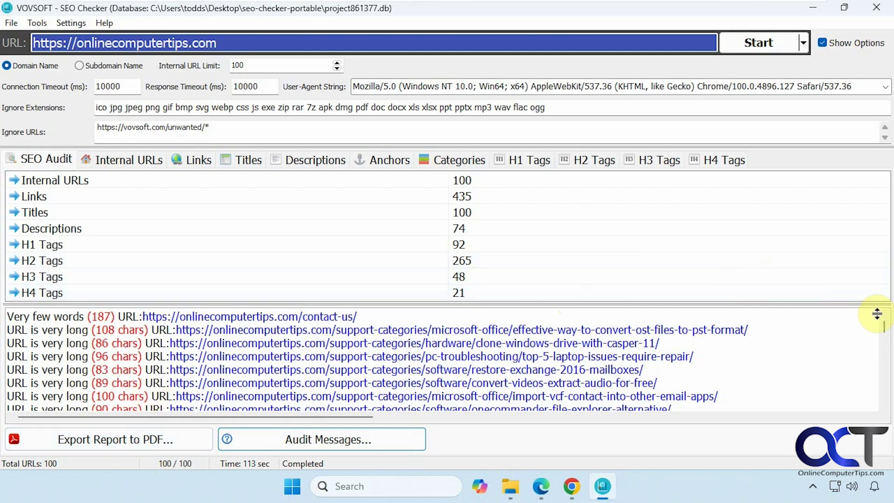
Step: Hide the crawl options and examine the audit issues down to the end of the list, highlighting the hardware category URL with the empty description
left_click(822, 42)
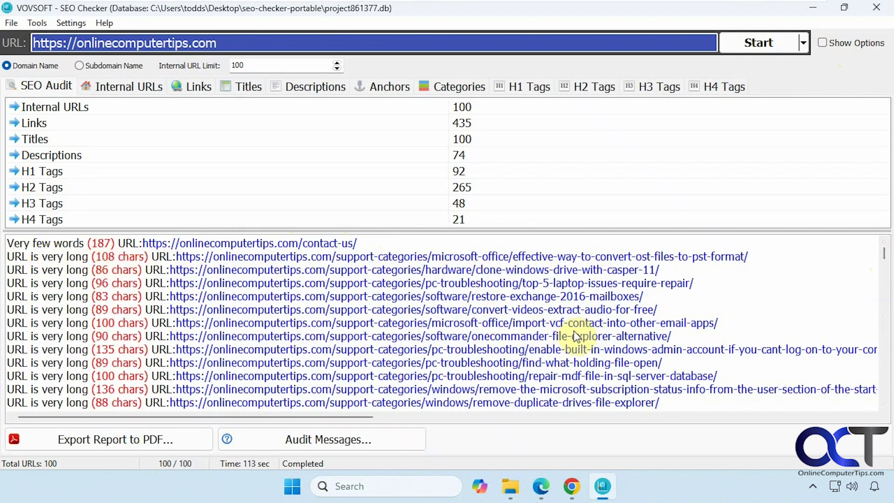
left_click(887, 266)
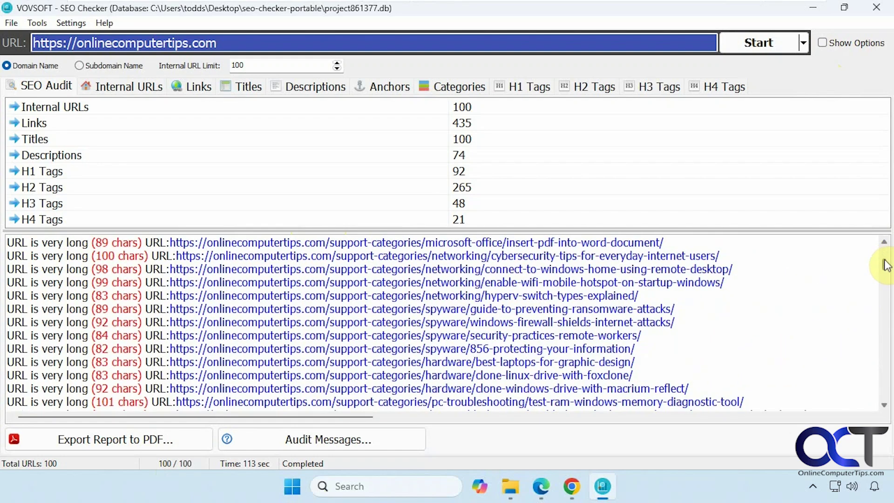
left_click_drag(887, 265, 890, 308)
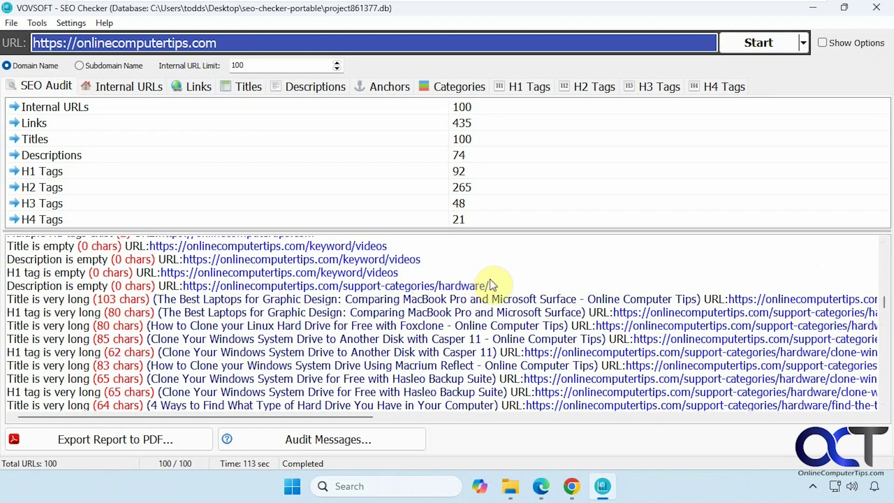
left_click_drag(489, 285, 201, 276)
right_click(195, 288)
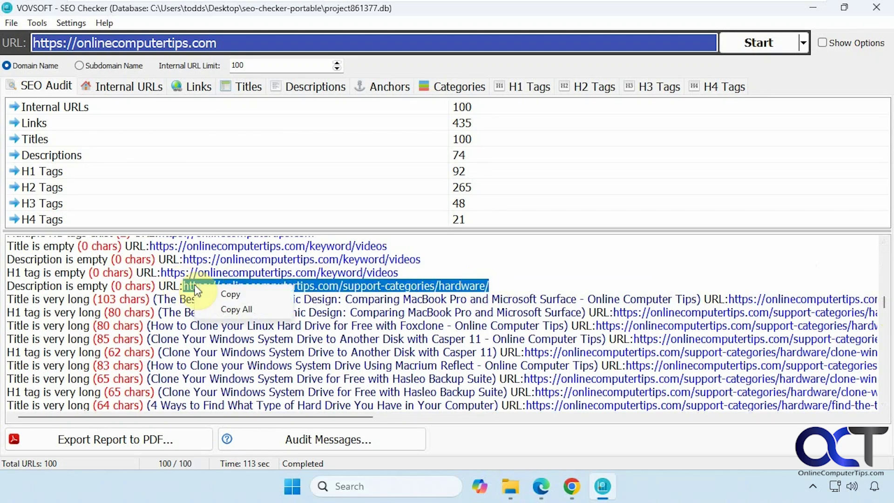
left_click(523, 275)
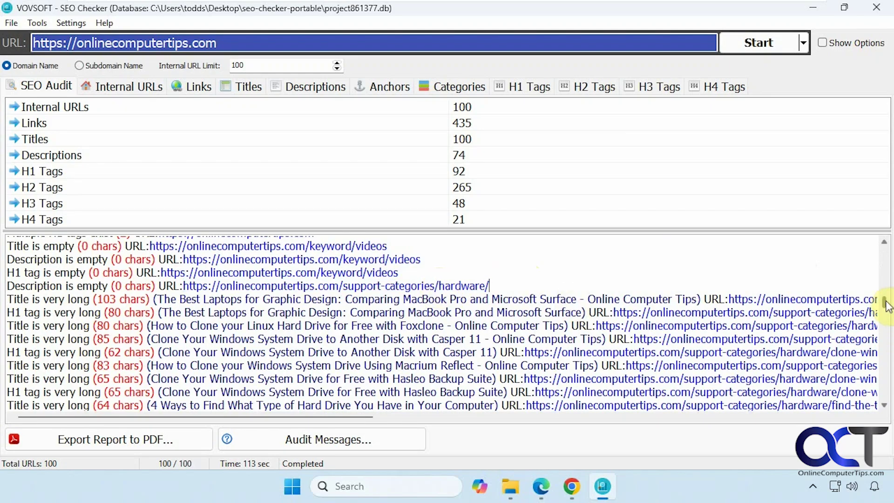
left_click_drag(887, 305, 888, 413)
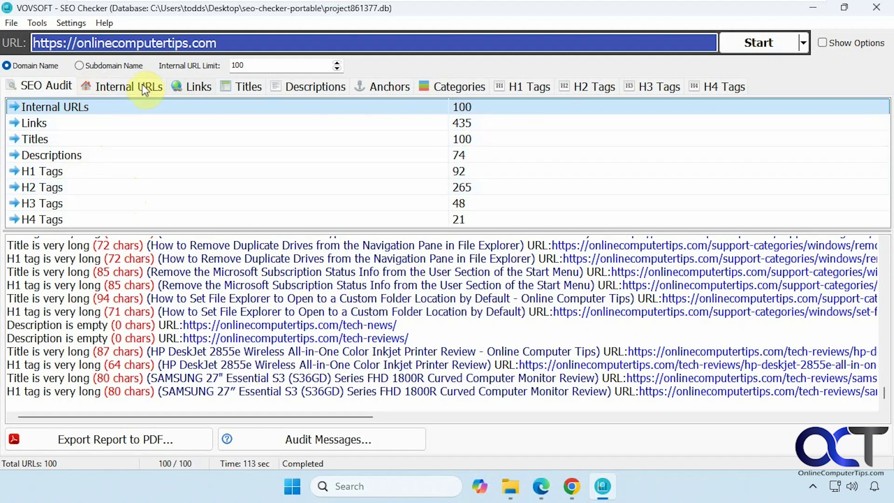
Step: Inspect the title, meta description and H1 details of the PC troubleshooting, virus and spyware category pages among the internal URLs
left_click(119, 89)
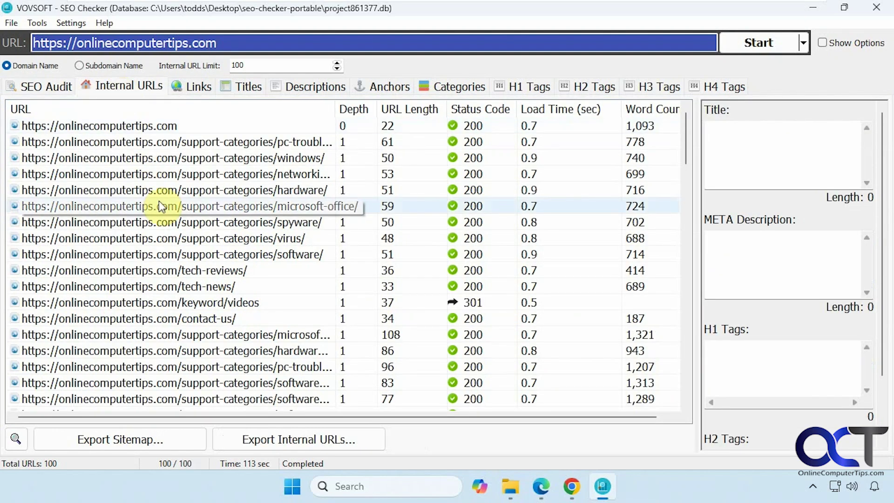
left_click(143, 142)
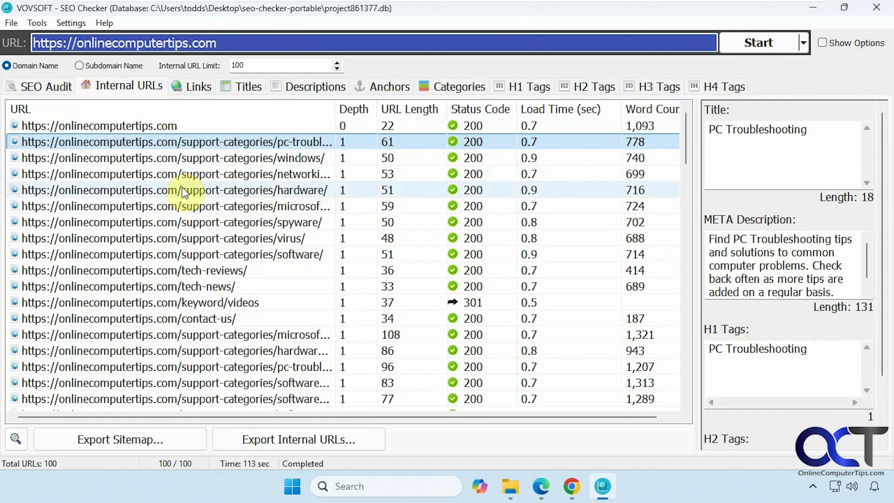
left_click_drag(884, 306, 883, 112)
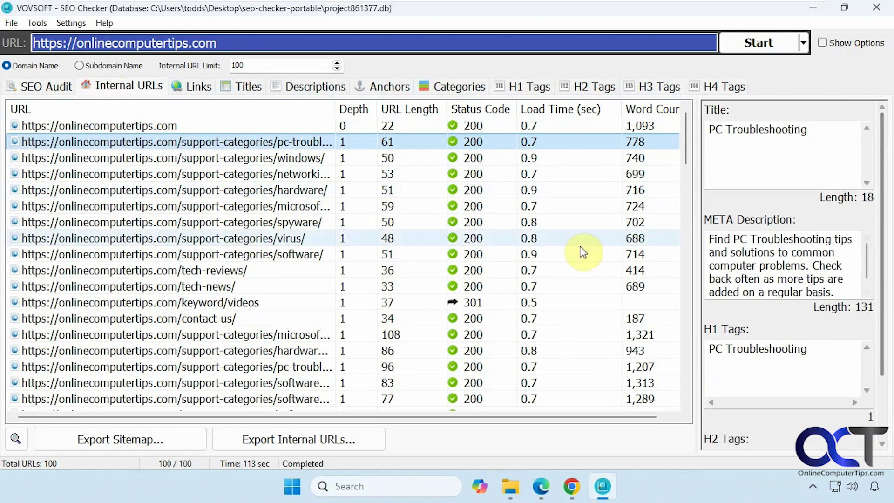
left_click(140, 238)
left_click(147, 216)
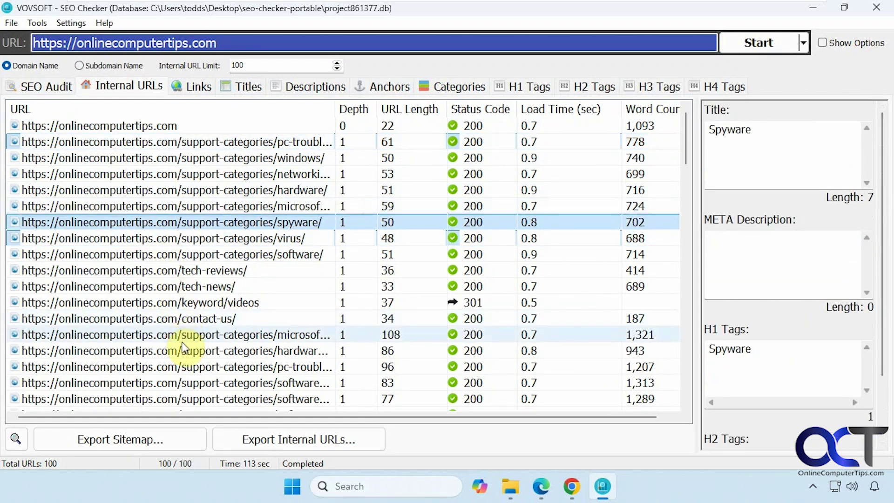
Step: Inspect the details of a virtual machine troubleshooting article and a Local Security Policy Editor article further down the internal URLs
scroll(186, 347, "down", 6)
scroll(203, 348, "down", 6)
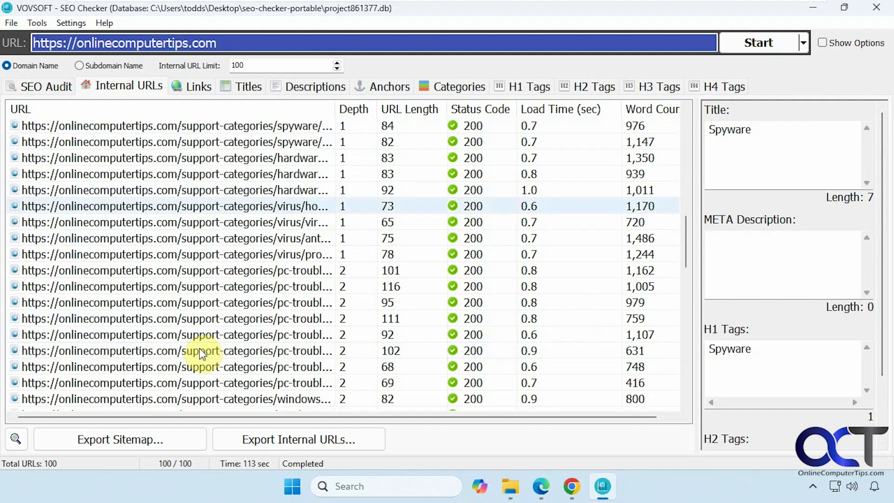
left_click(199, 350)
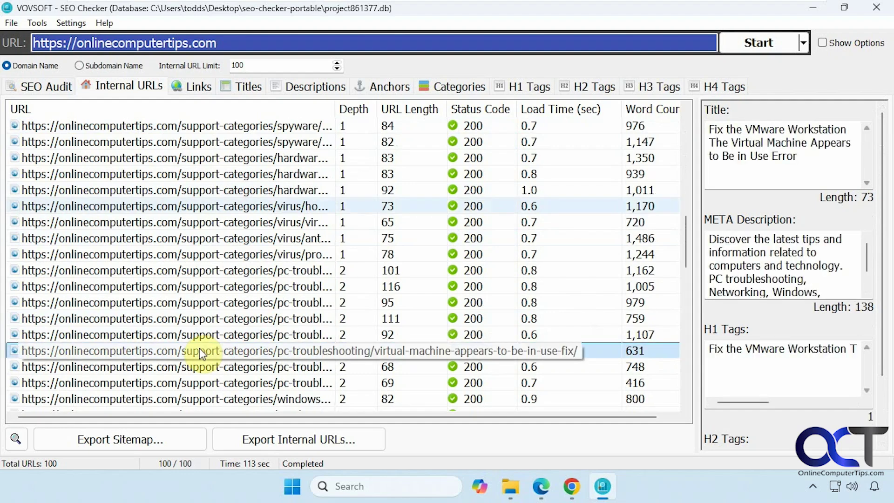
scroll(195, 349, "down", 2)
left_click(193, 350)
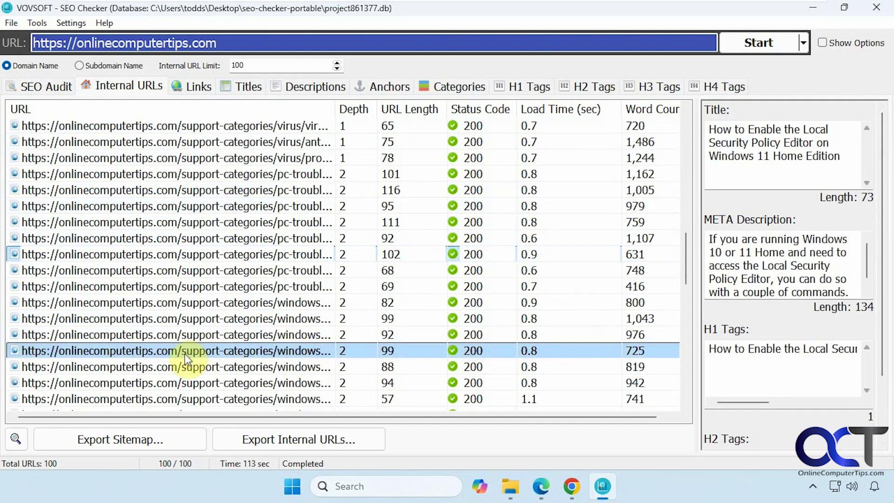
left_click(182, 88)
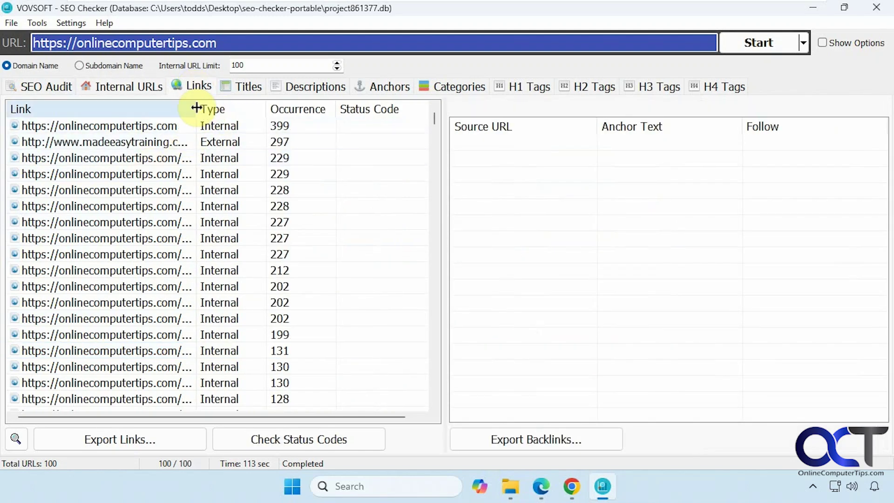
left_click_drag(195, 109, 266, 109)
left_click(130, 160)
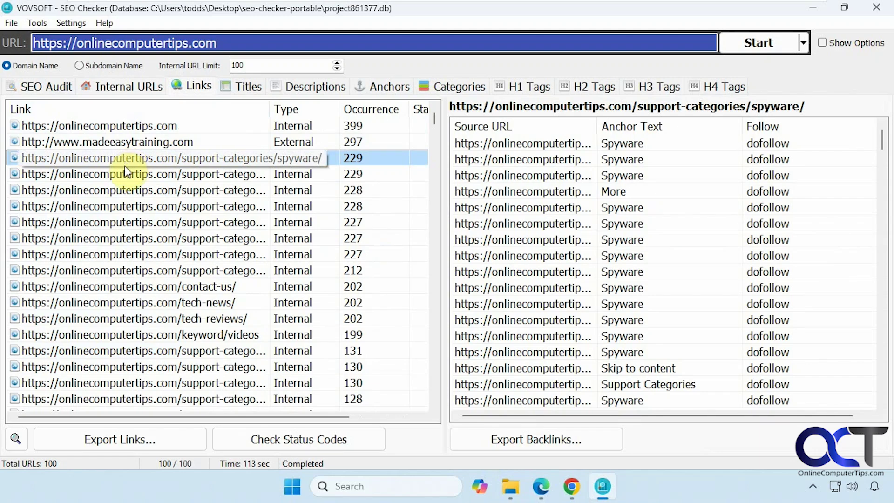
left_click(125, 189)
left_click(130, 144)
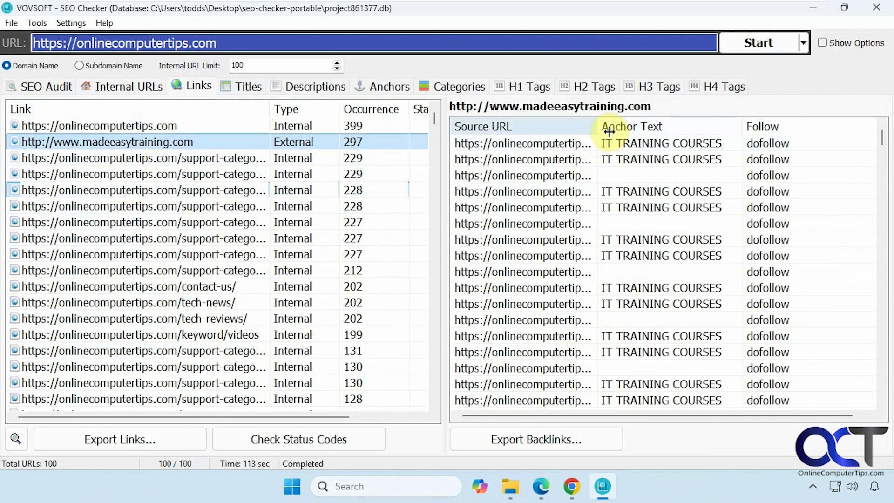
left_click_drag(598, 126, 750, 129)
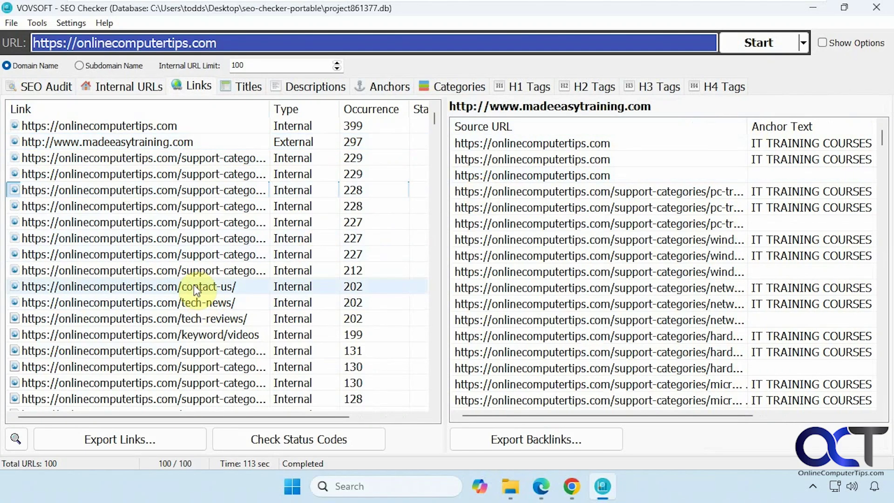
Step: Look further down the links list and inspect the backlinks of the Microsoft Office article about inserting a PDF
scroll(196, 303, "down", 3)
scroll(196, 317, "down", 4)
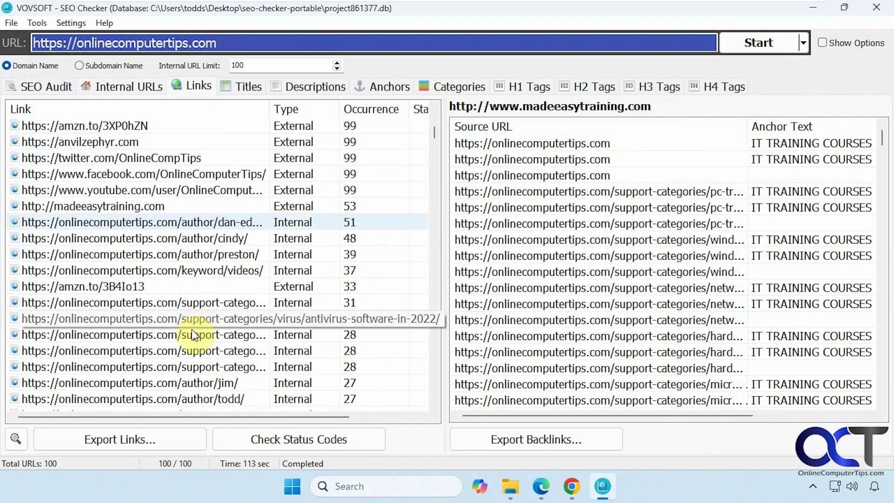
scroll(192, 337, "down", 3)
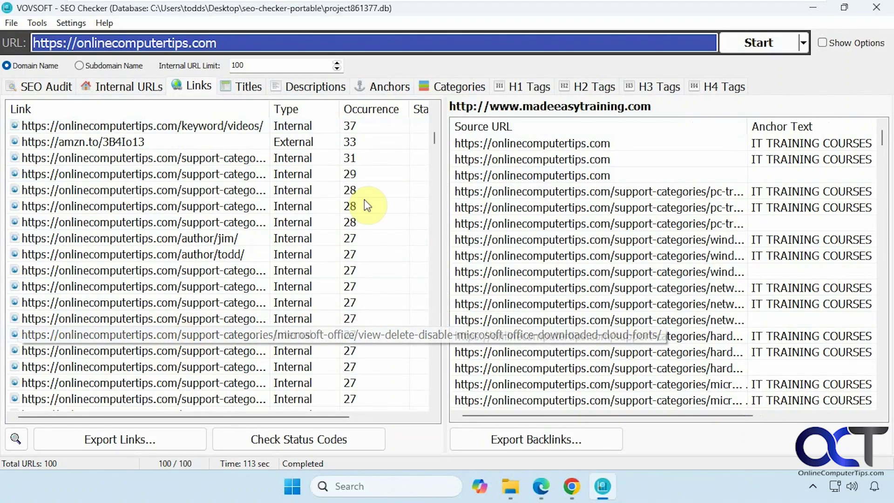
left_click_drag(343, 416, 231, 393)
left_click(230, 319)
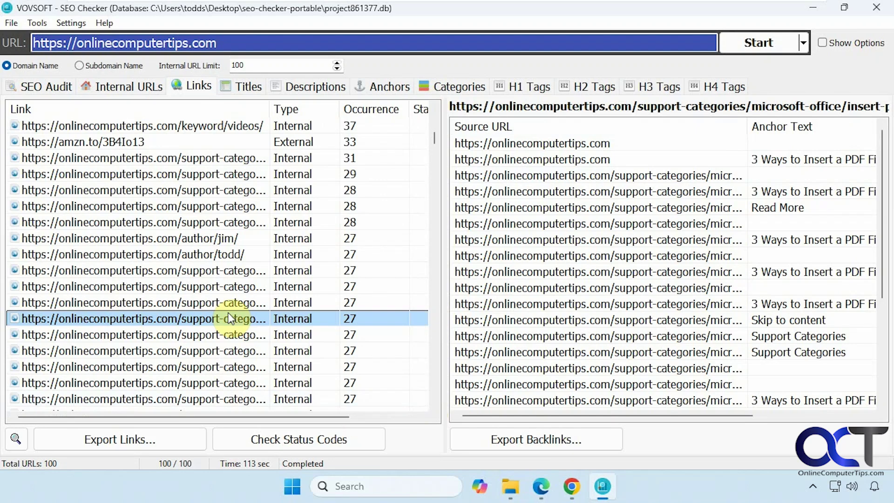
Step: Check the source URLs of several page titles, from "5 Common Email Security Mistakes" to the Casper 11 disk cloning article
left_click(238, 85)
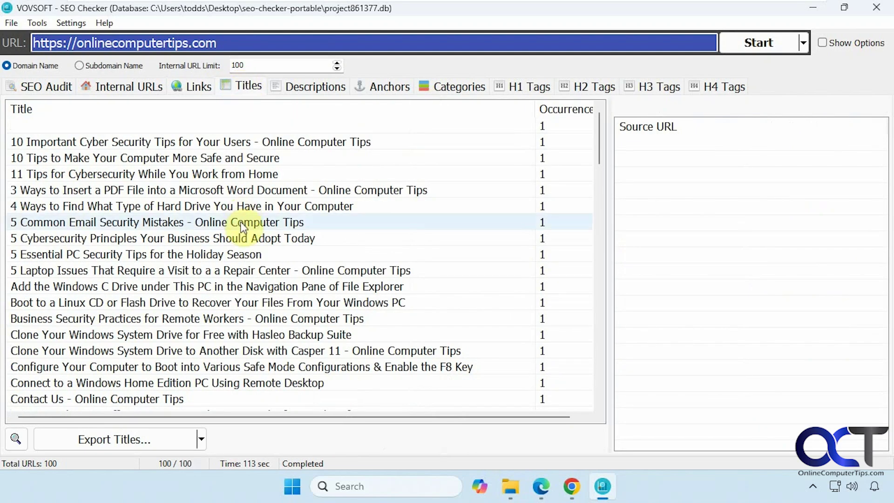
left_click(236, 223)
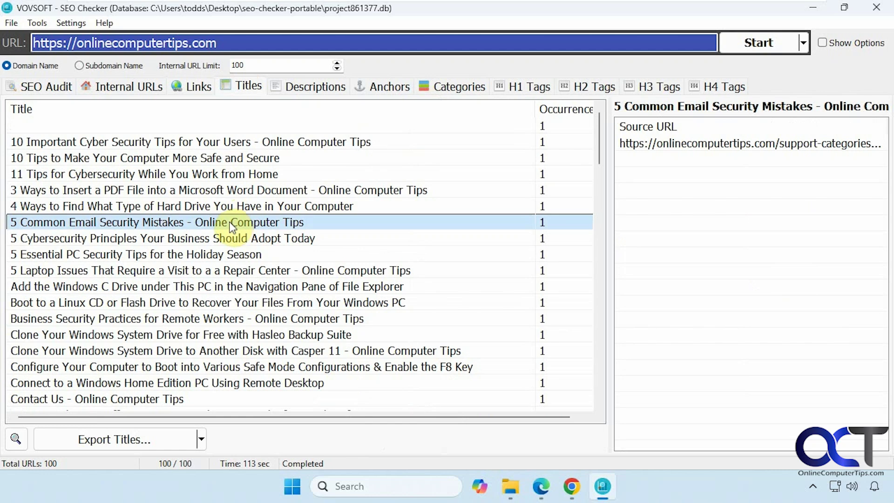
left_click(221, 256)
left_click(213, 302)
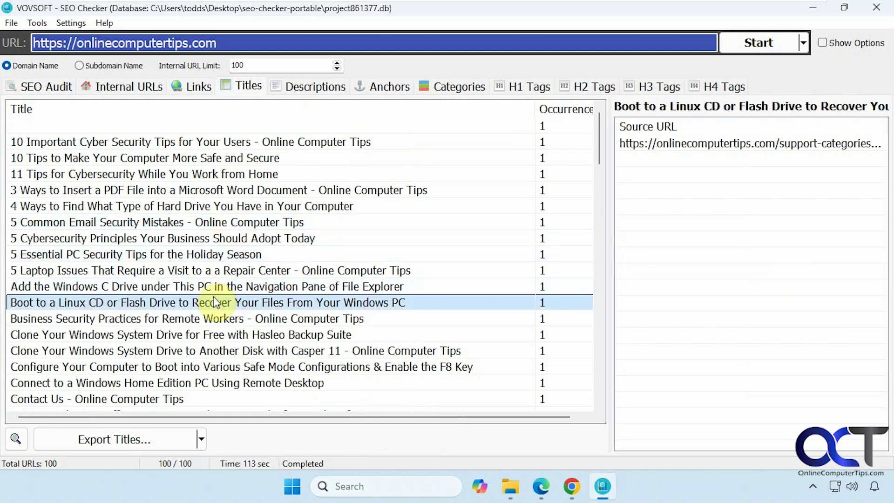
left_click(203, 322)
left_click(195, 352)
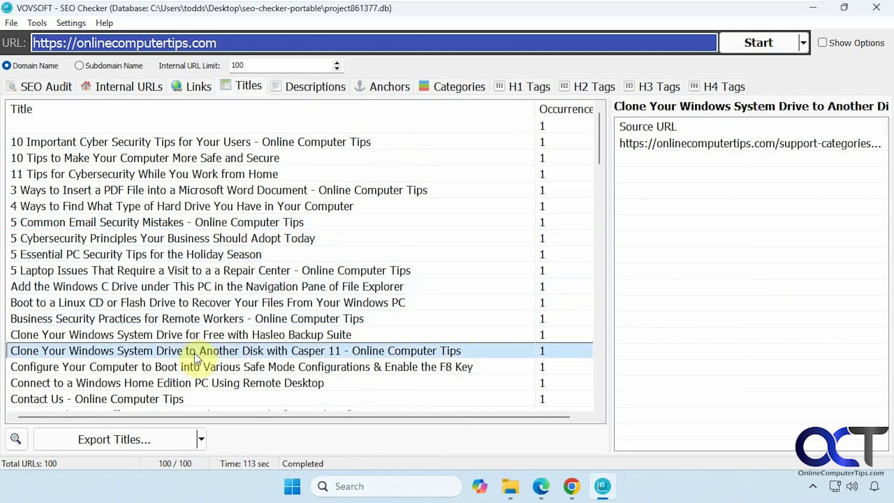
Step: Check the source URLs of several meta descriptions, including the ten IT cyber security tips and the email phishing ones
left_click(311, 87)
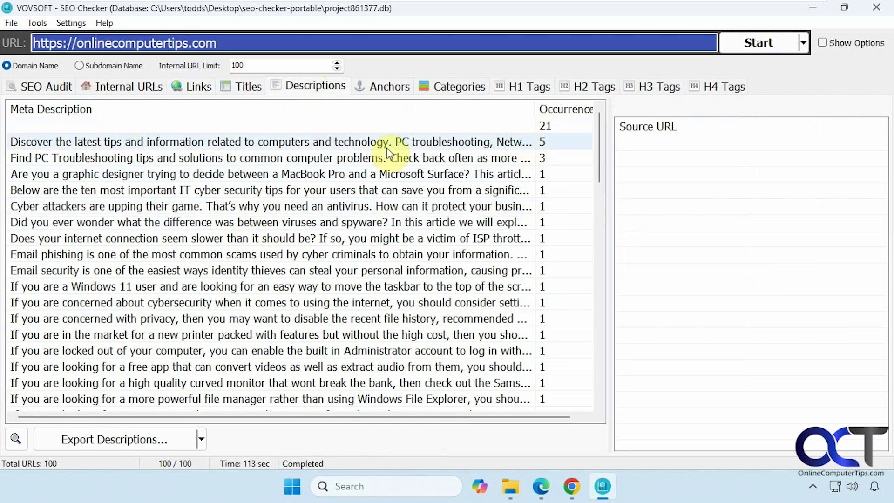
left_click(279, 190)
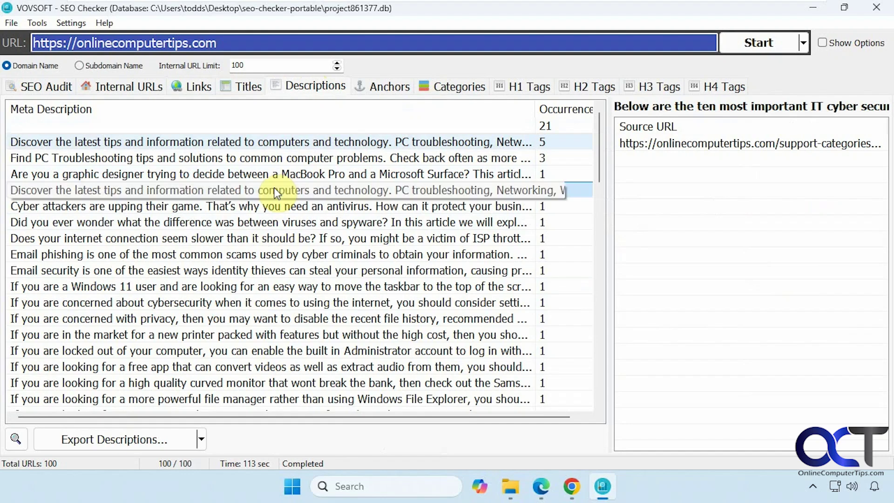
left_click(276, 223)
left_click(281, 254)
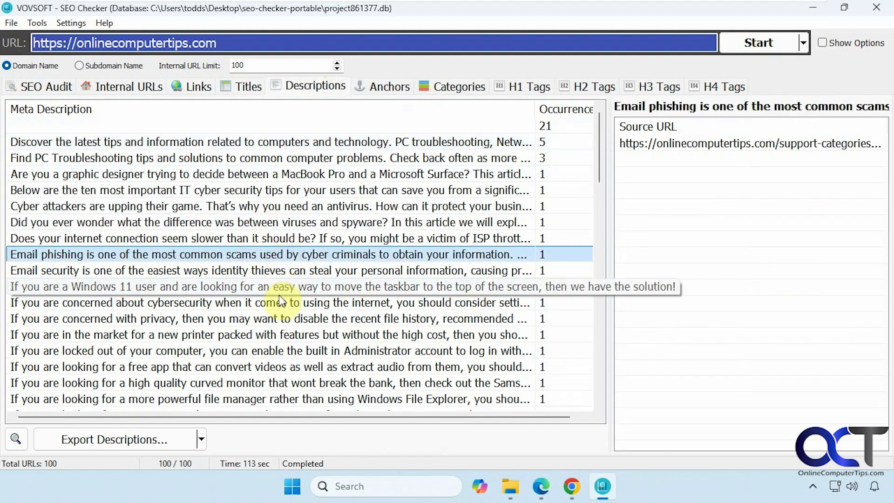
left_click(281, 318)
Step: Check the link URLs behind several anchor texts, including PC Troubleshooting, IT TRAINING COURSES and Software
left_click(375, 86)
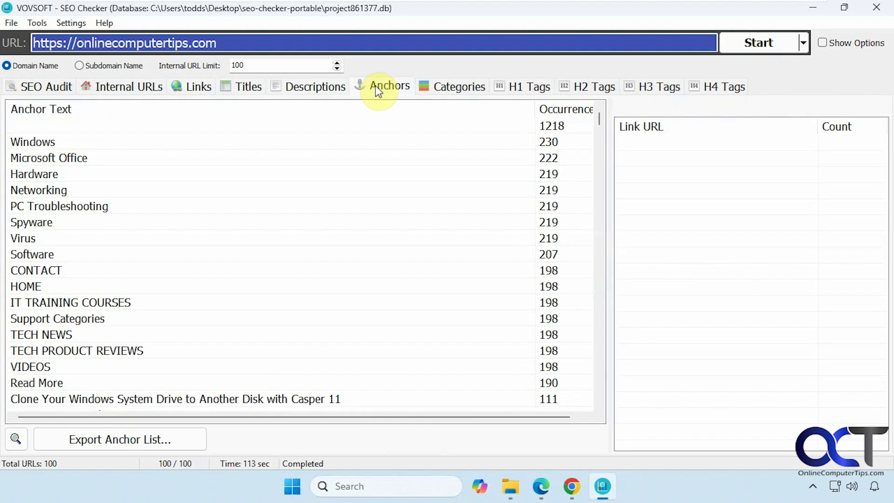
left_click(93, 207)
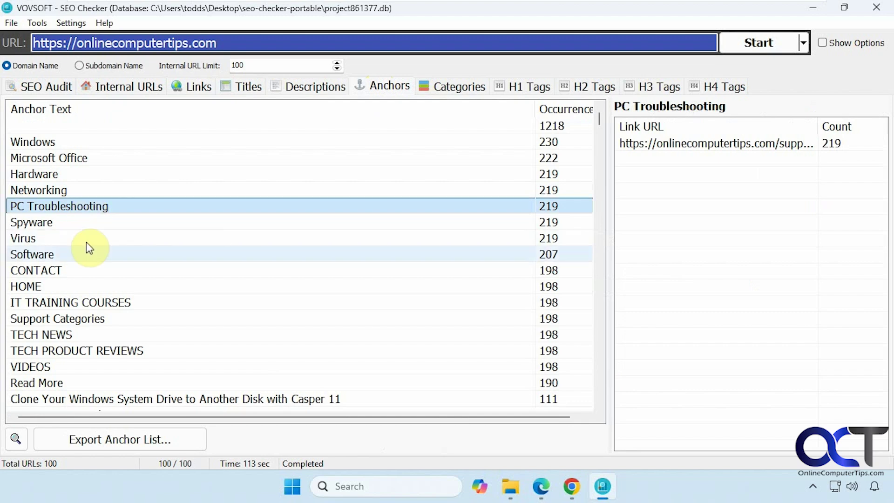
left_click(86, 304)
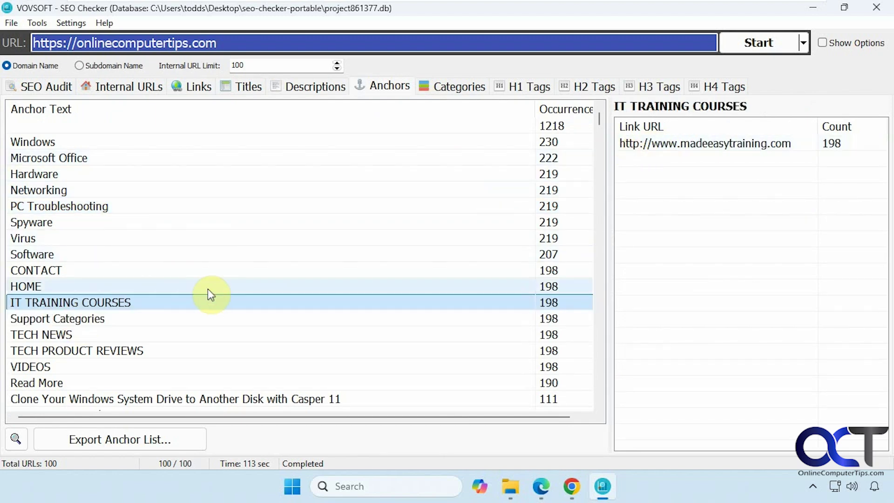
left_click(86, 335)
left_click(92, 256)
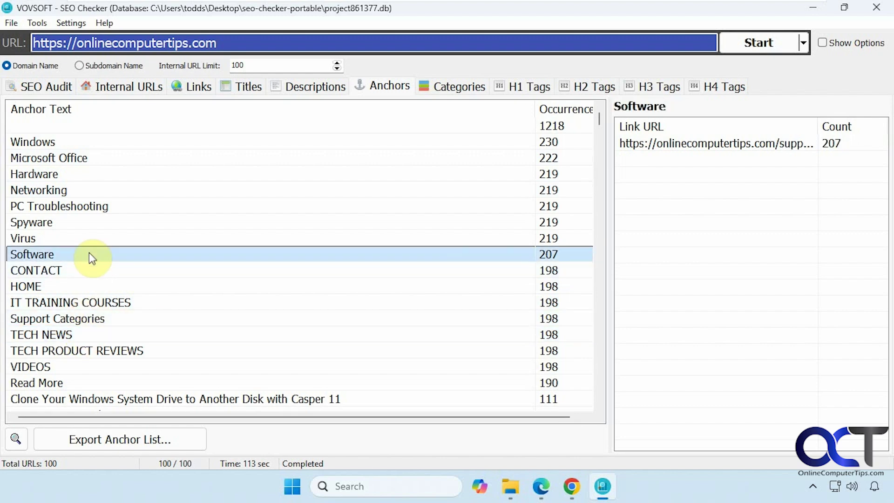
Step: Review the website's categories, selecting support-categories and tech-reviews
left_click(443, 87)
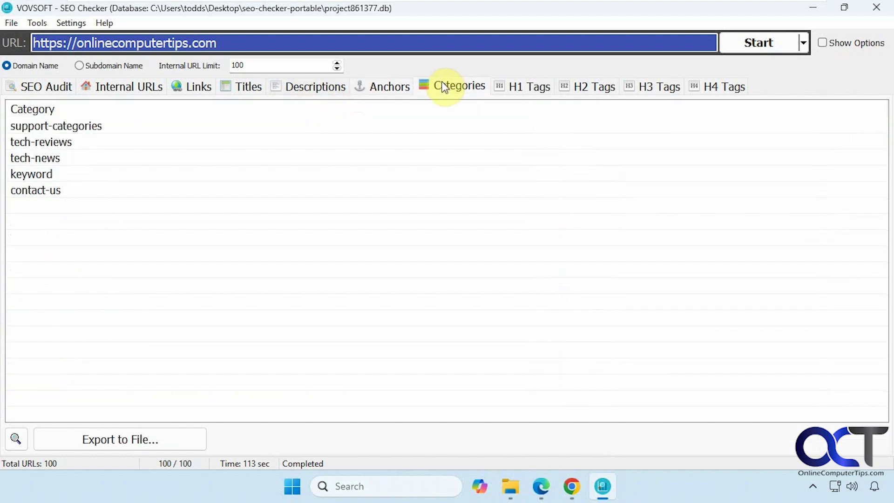
left_click(105, 127)
left_click(89, 141)
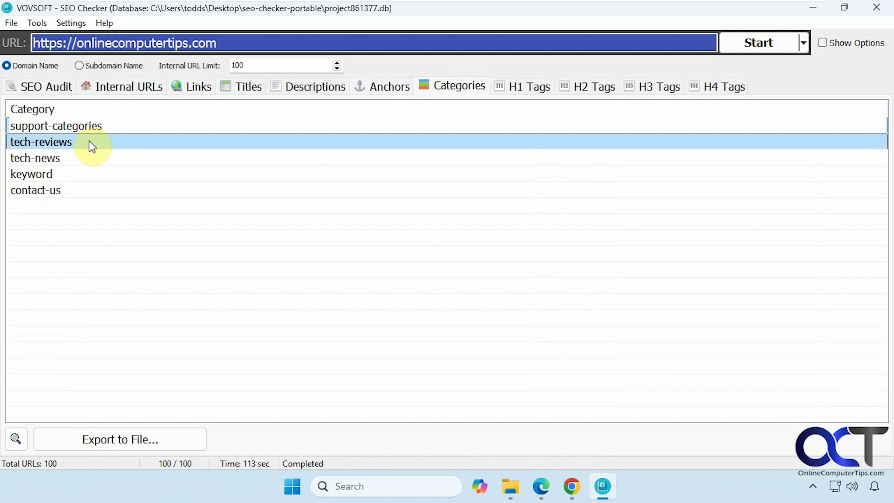
Step: Check the source URLs of several H1 tags, from "10 Tips to Make Your Computer More Safe and Secure" to "5 Cybersecurity Principles Your Business Should Adopt Today"
left_click(524, 89)
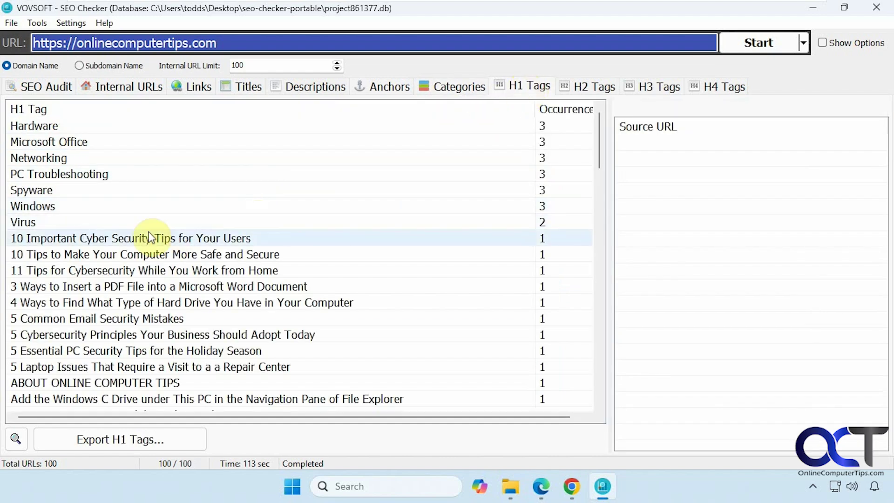
left_click(131, 257)
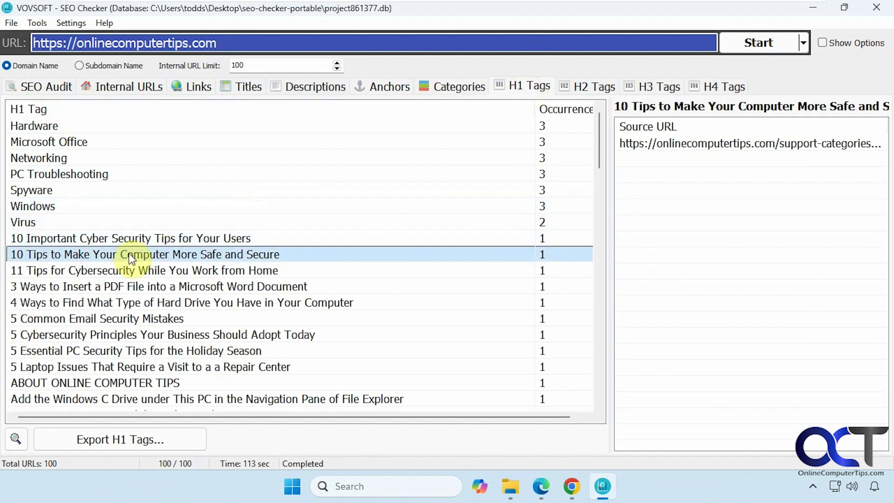
left_click(155, 281)
left_click(149, 318)
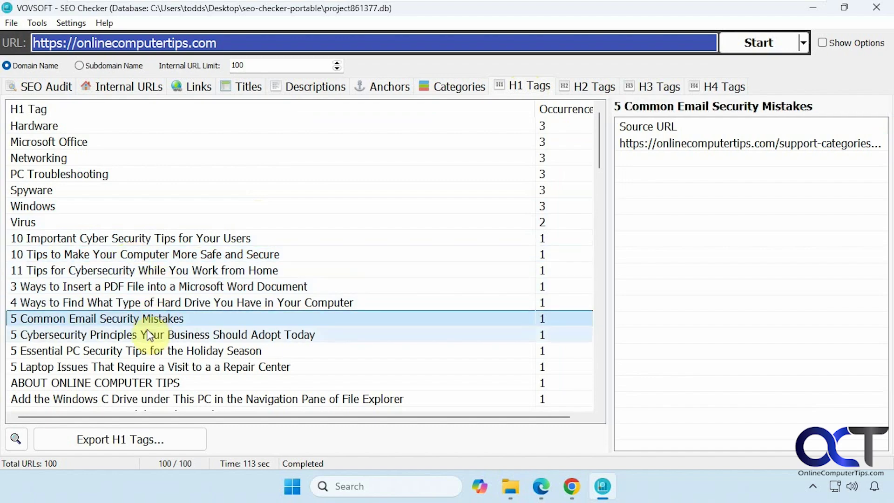
left_click(146, 338)
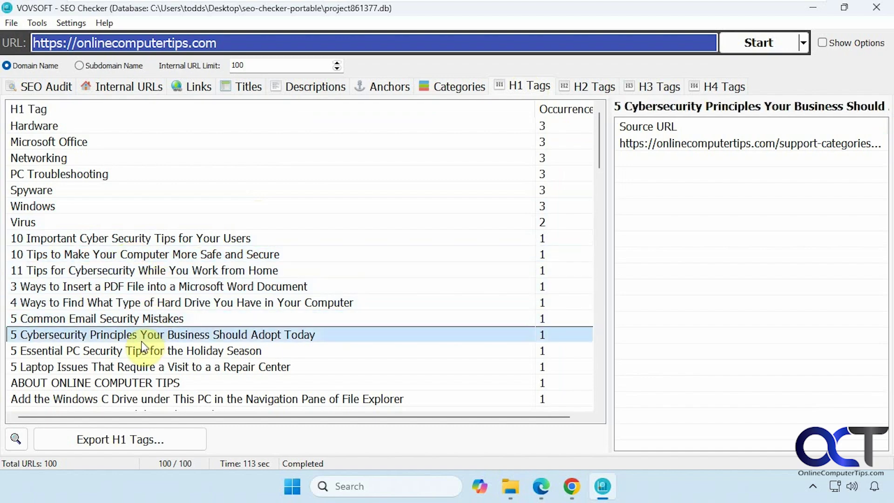
Step: Check the source URL of the H1 tag about moving the Windows 11 taskbar, and view the list's Find dialog without searching
scroll(142, 342, "down", 9)
scroll(146, 350, "down", 6)
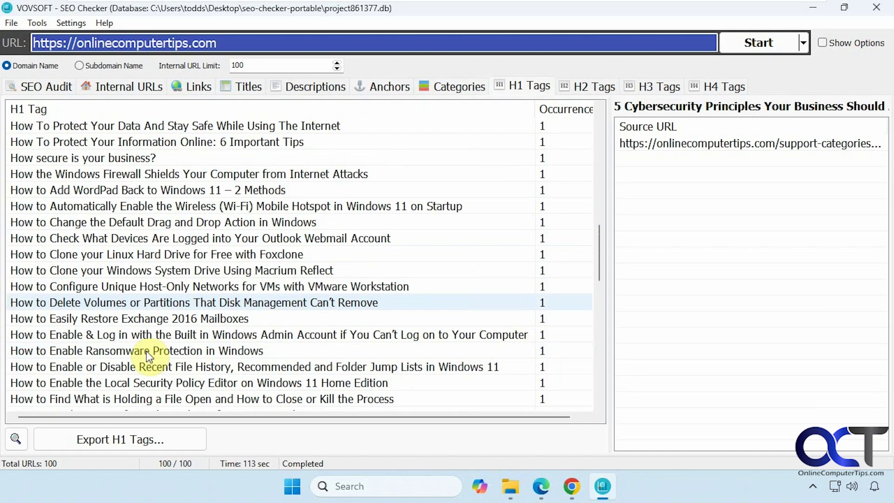
left_click(145, 351)
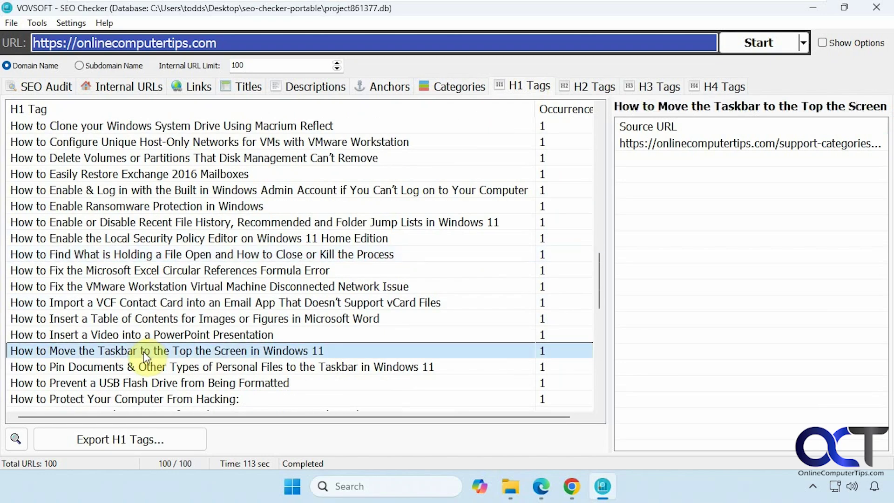
scroll(143, 351, "down", 2)
scroll(144, 351, "up", 4)
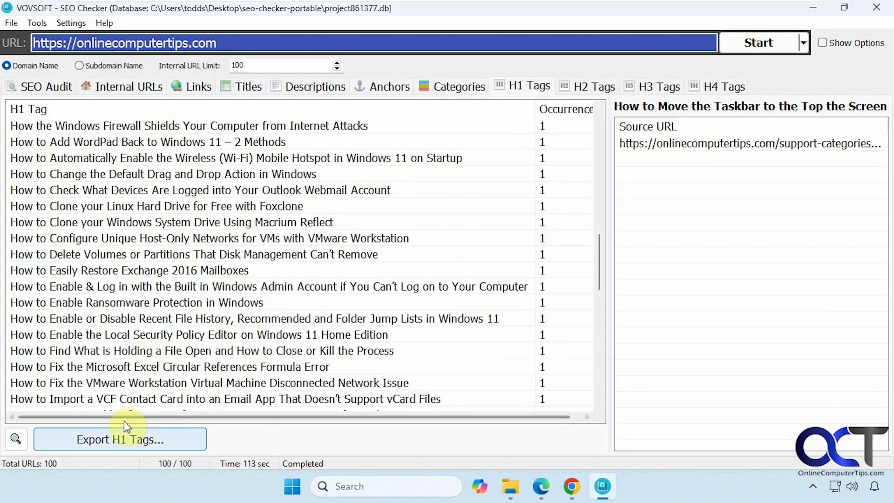
left_click(18, 440)
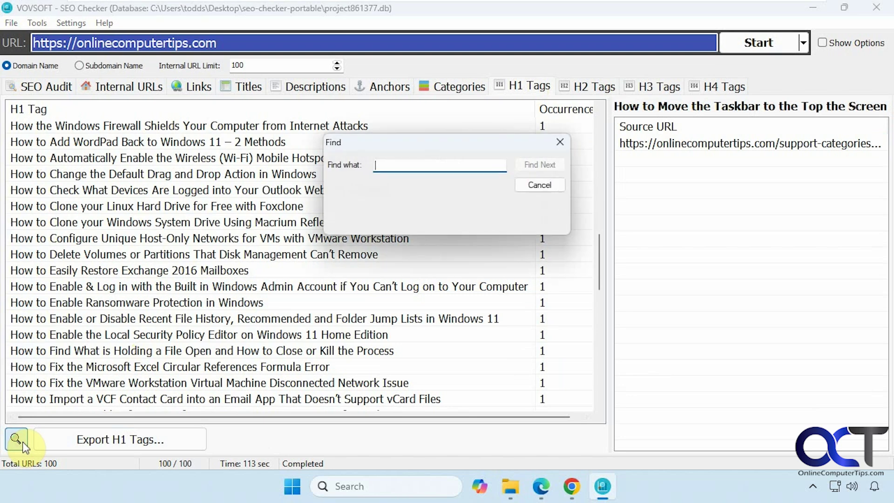
left_click(554, 184)
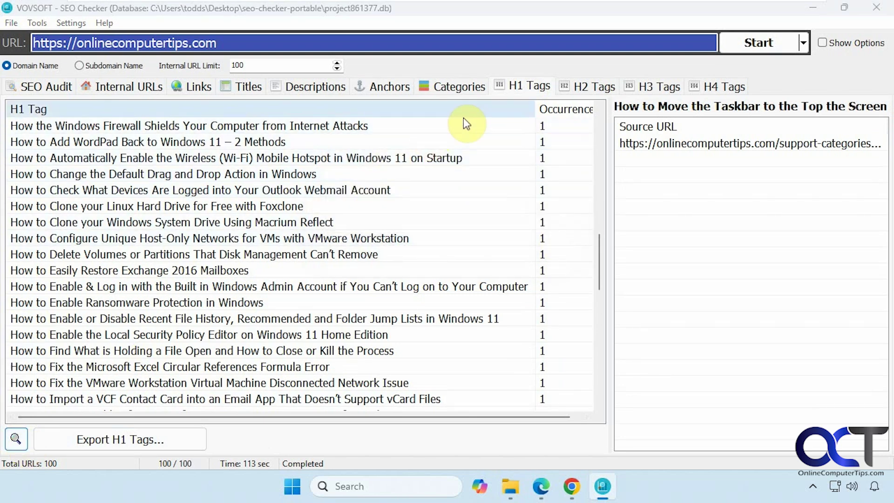
Step: Review the lists of H2, H3 and H4 tags and their occurrences
left_click(576, 88)
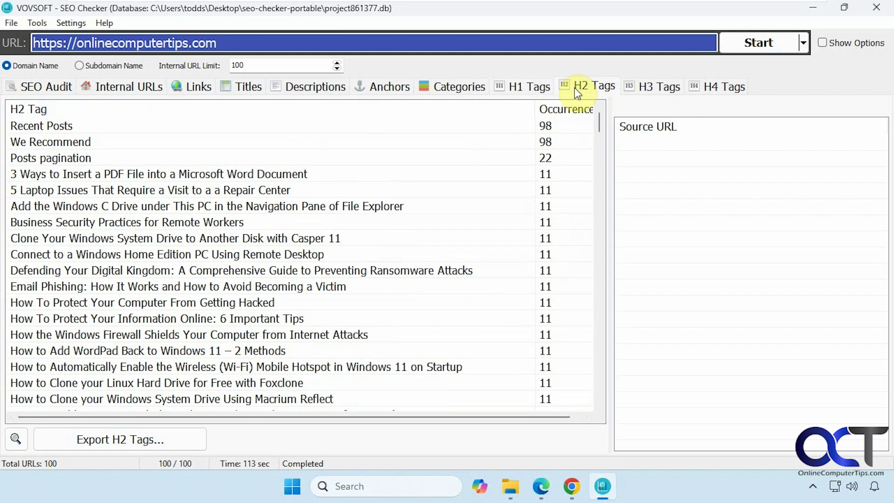
left_click(649, 89)
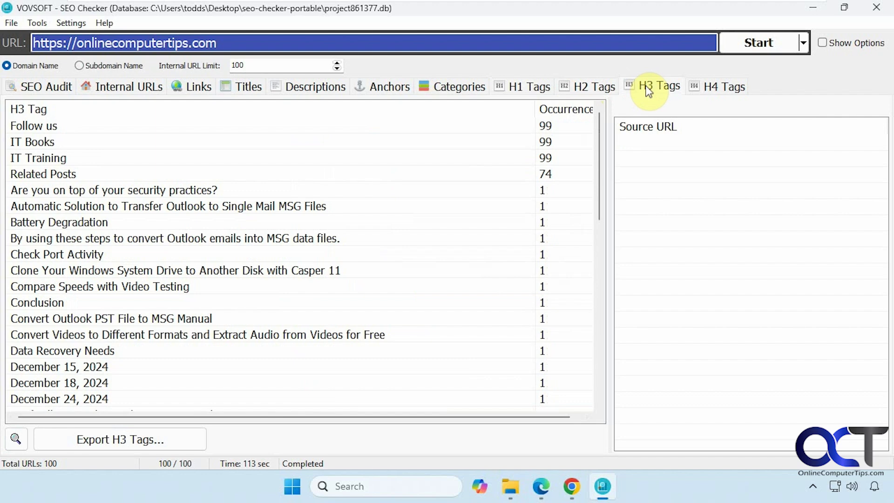
left_click(708, 88)
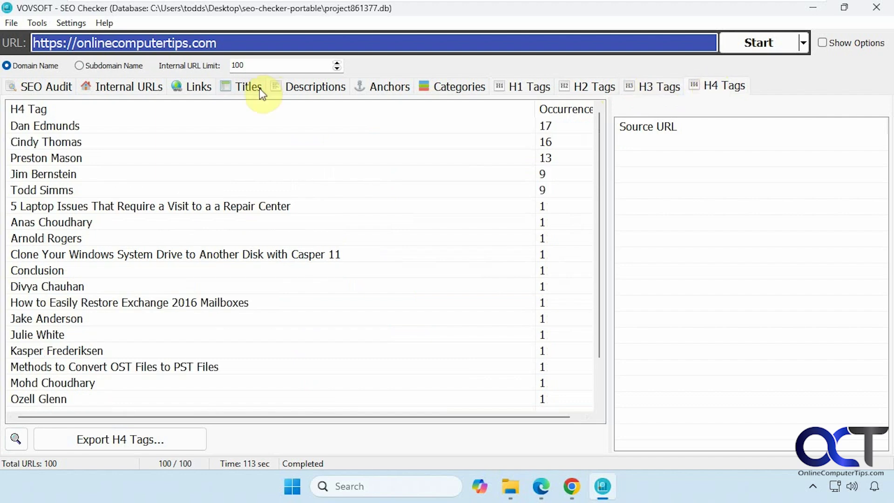
Step: View the available file export options and try to open the Check Multiple Websites feature
left_click(10, 24)
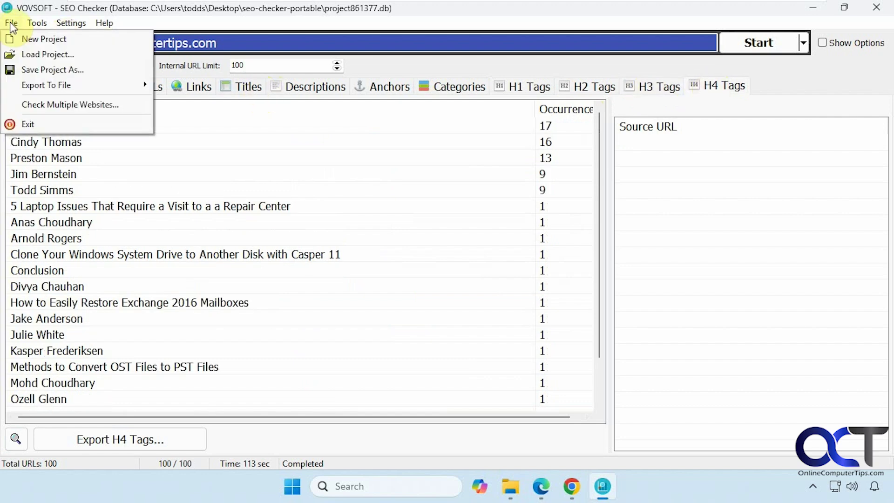
mouse_move(62, 84)
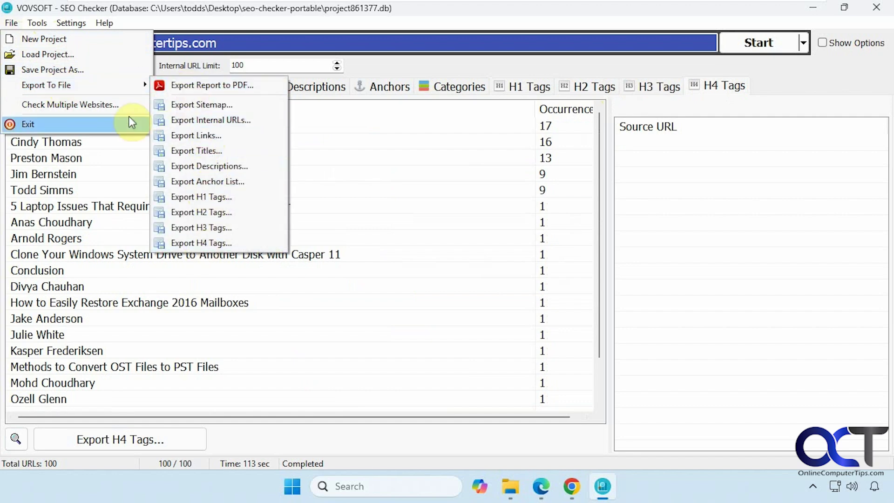
left_click(97, 105)
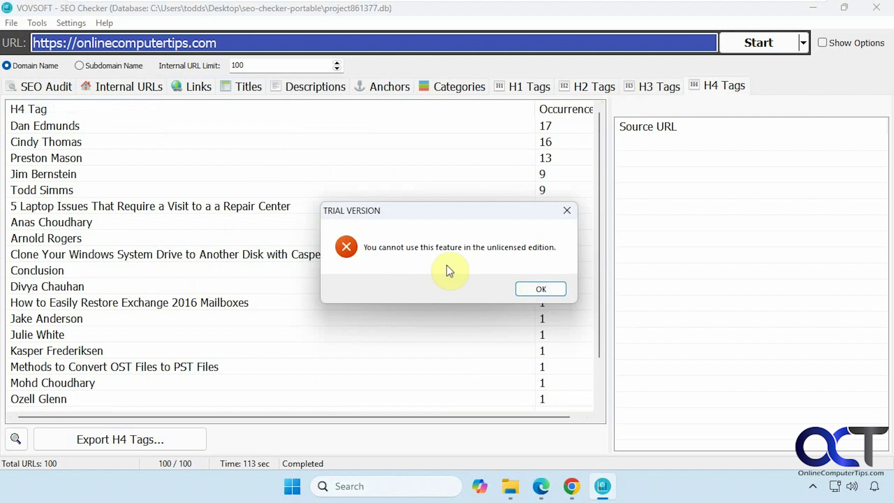
left_click(542, 290)
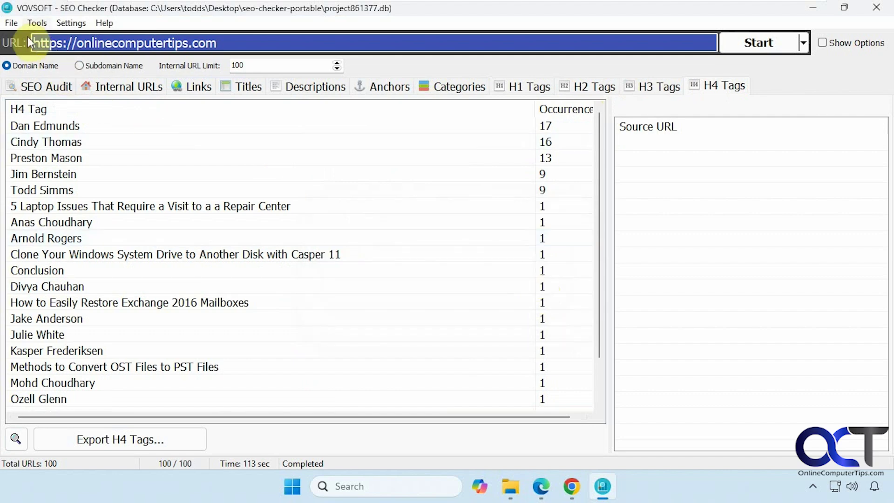
Step: Look through the linked SEO tools, the database location and other program settings, and the help options
left_click(17, 25)
mouse_move(41, 23)
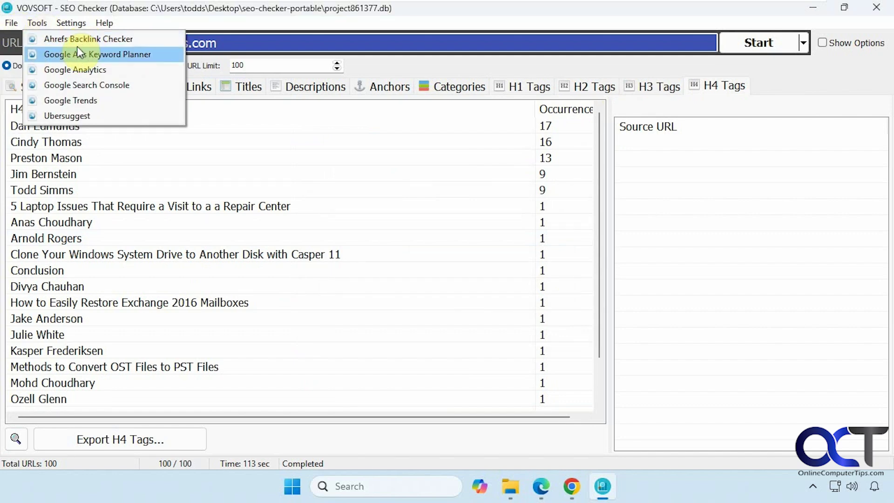
mouse_move(79, 27)
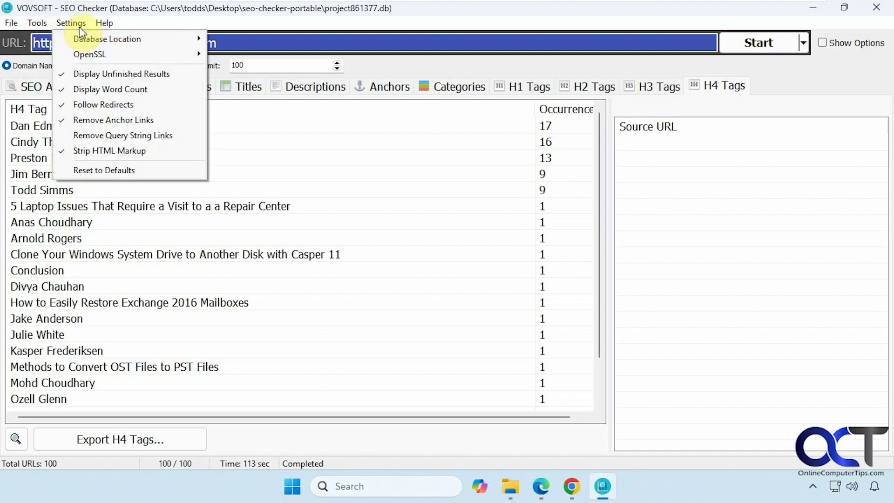
mouse_move(90, 43)
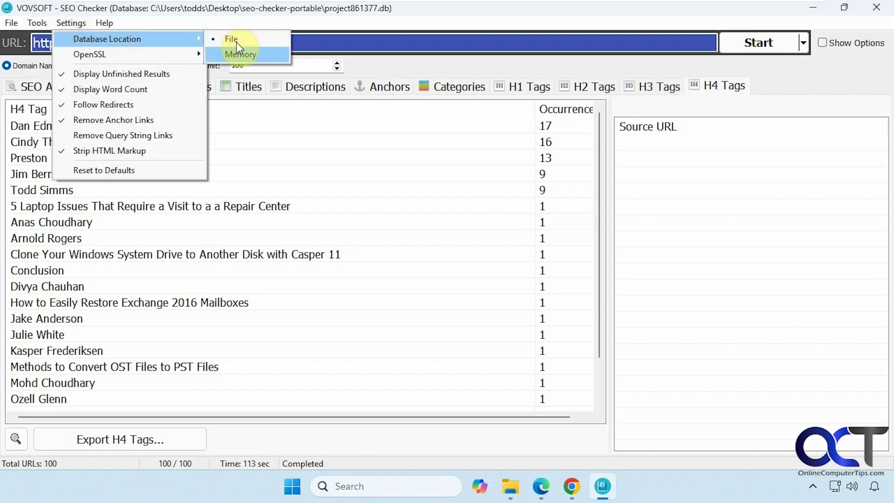
mouse_move(155, 54)
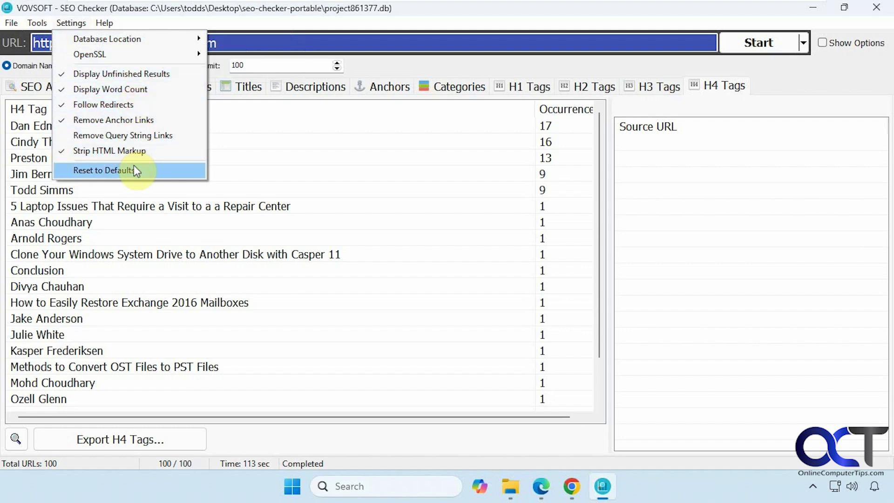
mouse_move(106, 26)
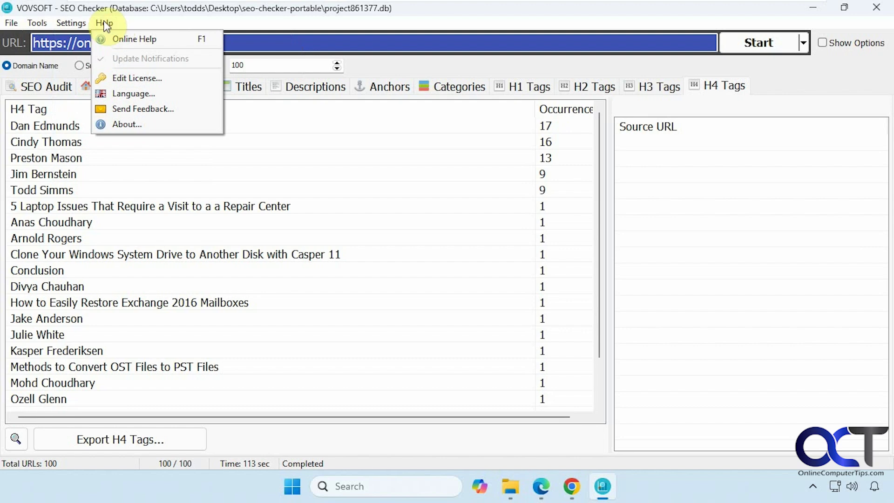
left_click(451, 19)
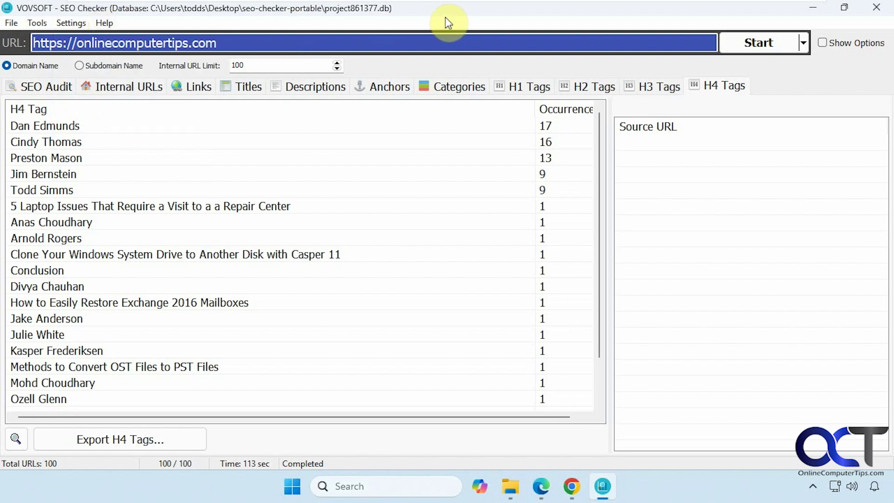